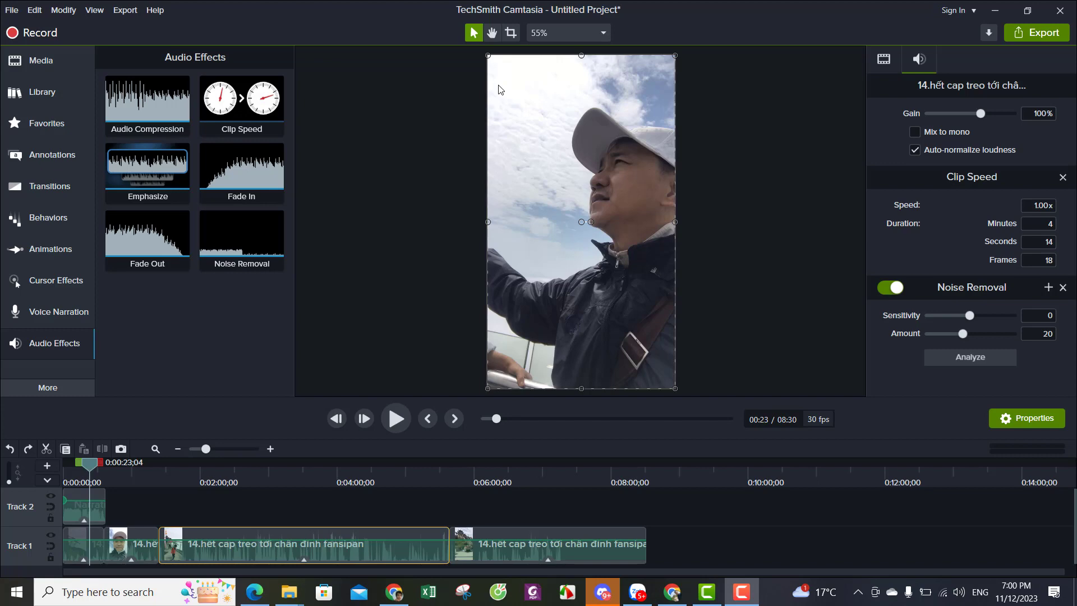
Undo the last split of the long Track 1 clip and split it again at 0:05:06;21
click(132, 533)
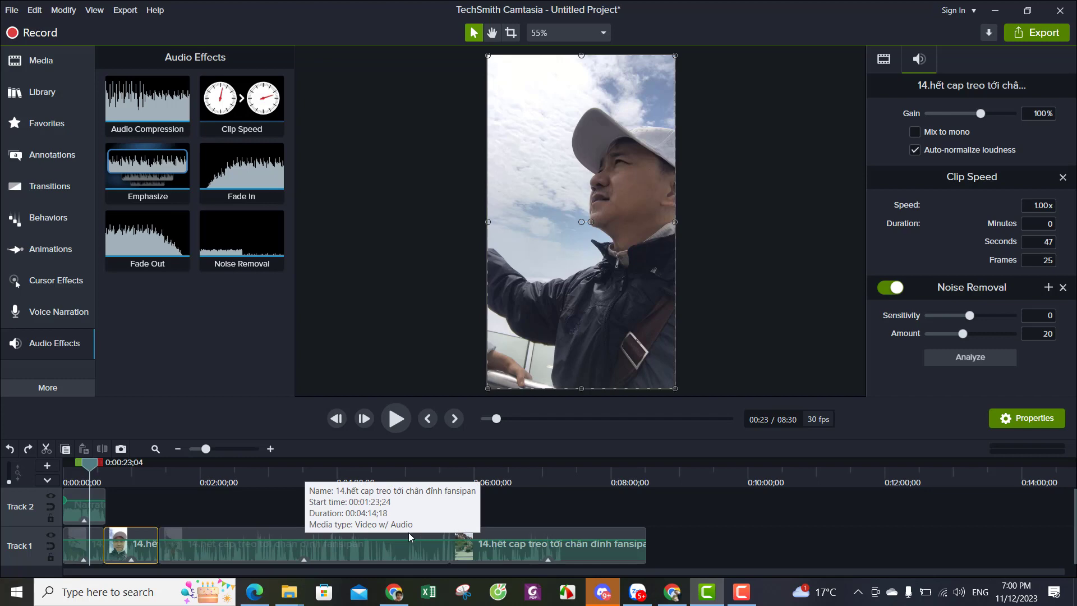
click(263, 534)
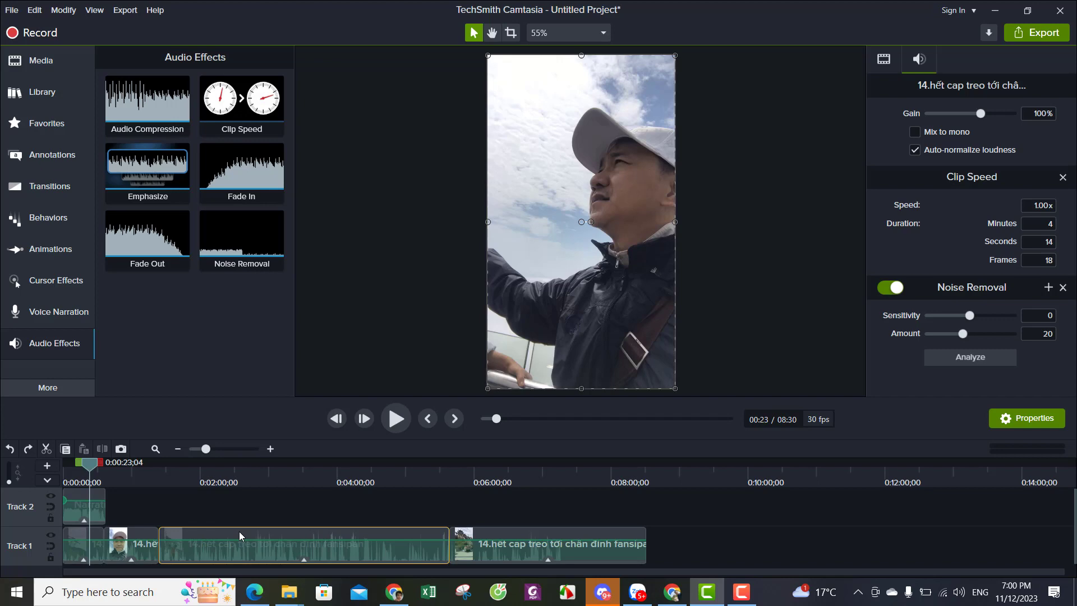
key(ctrl+z)
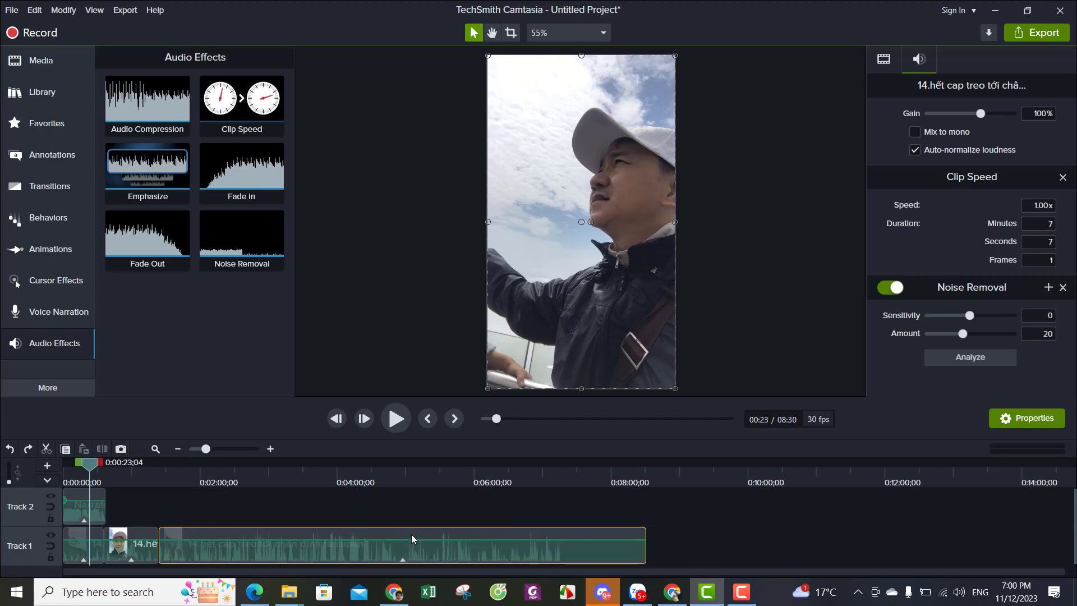
drag(144, 467, 419, 484)
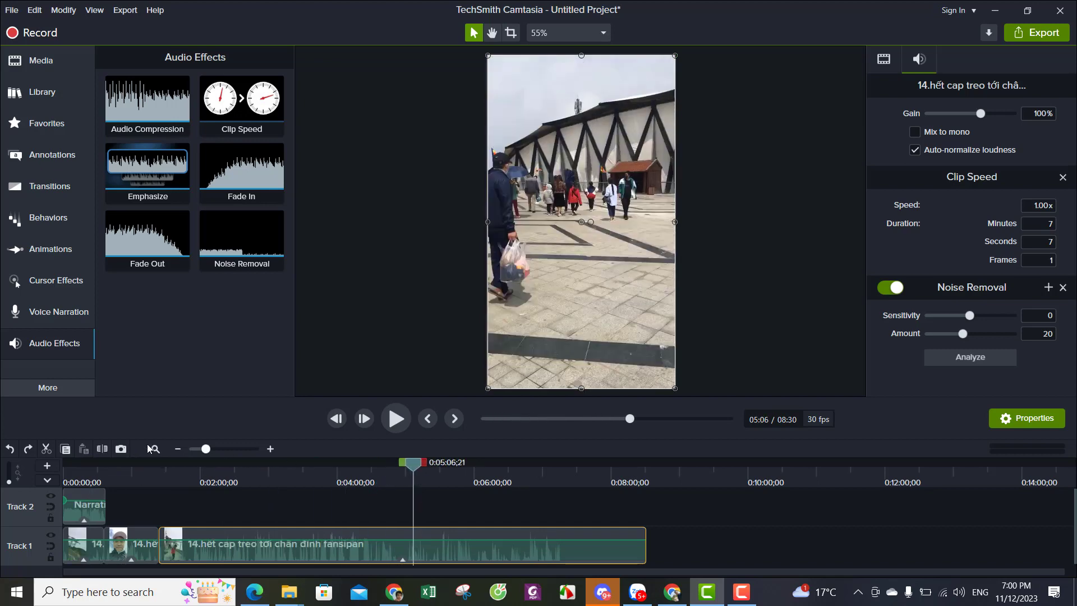
click(102, 448)
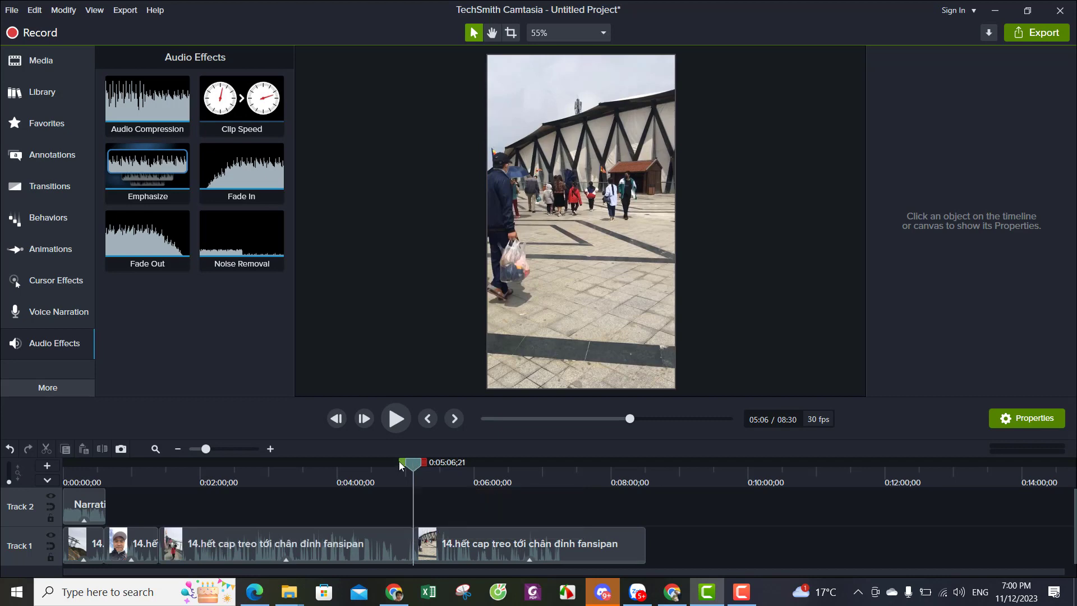
Cut a range of about 46 seconds starting at 0:04:00;25 out of the third Track 1 clip, and undo the cut
drag(400, 464, 327, 470)
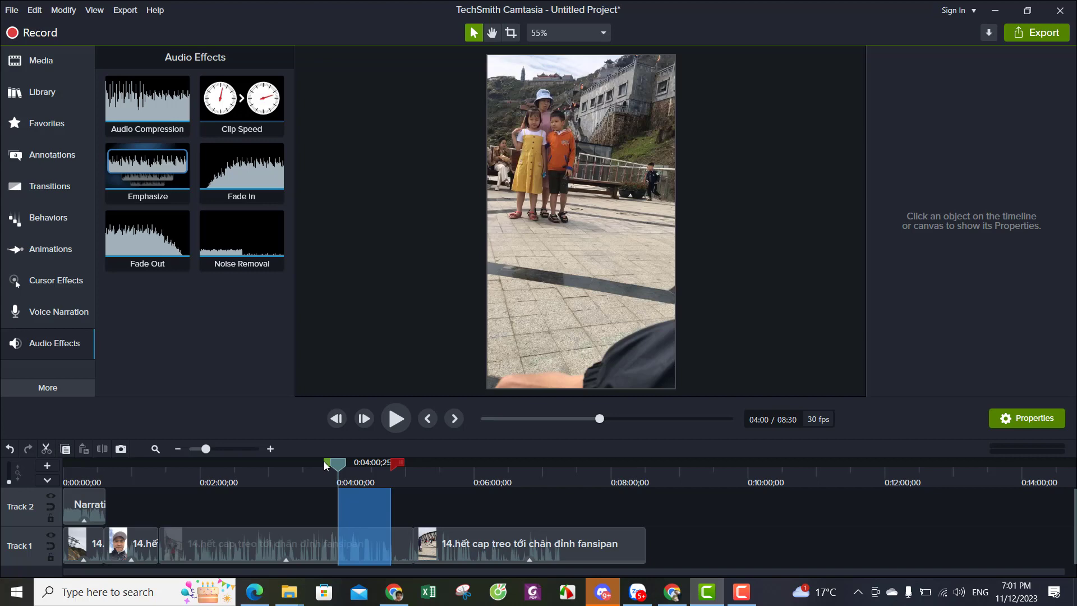
click(47, 450)
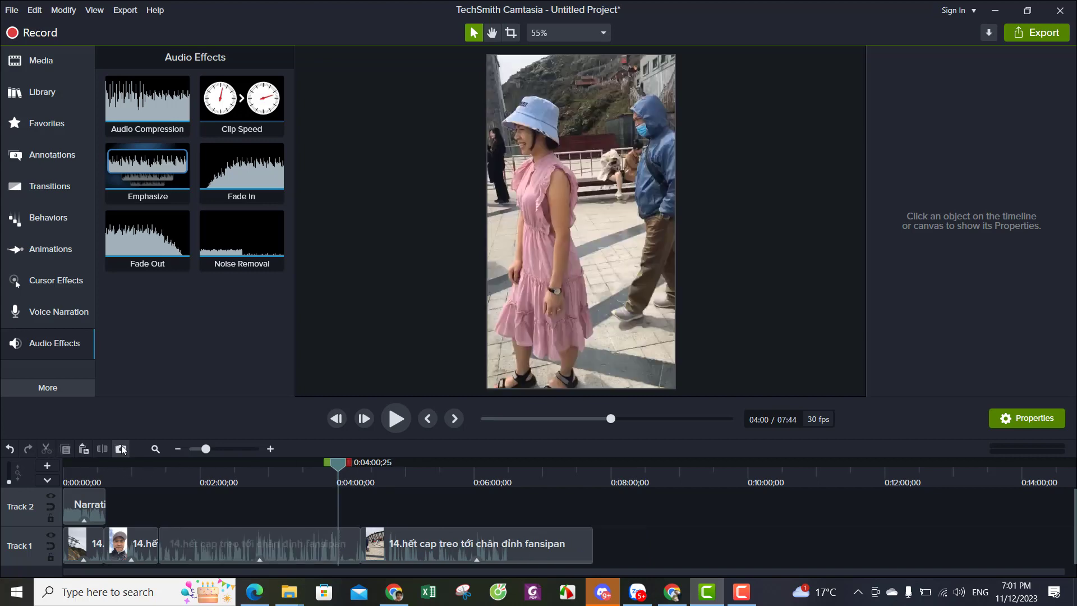
key(ctrl+z)
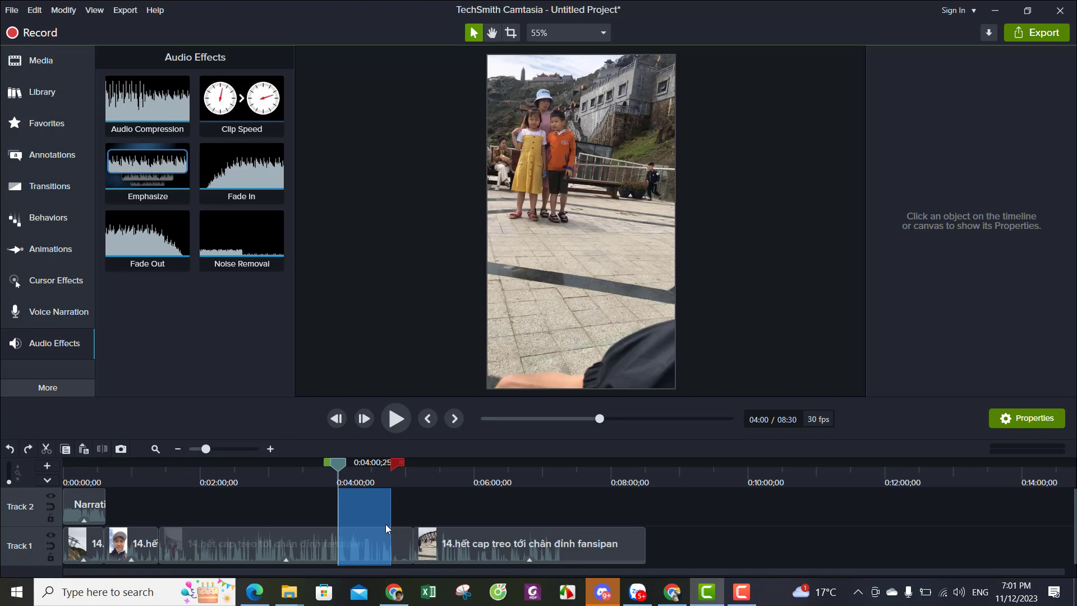
Set the speed of the third clip on Track 1 to 3.00x
click(282, 536)
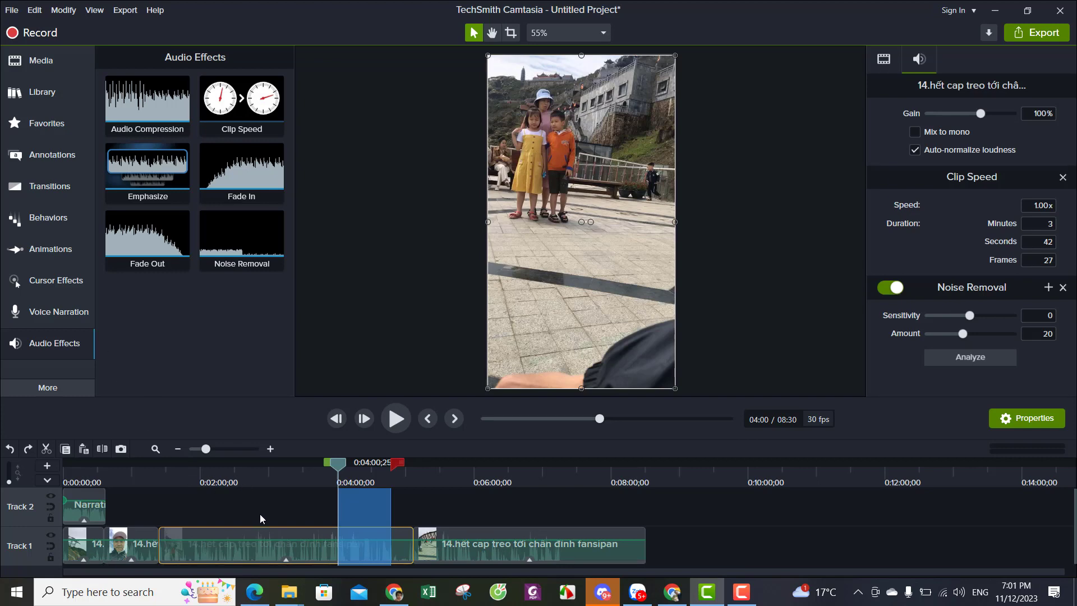
click(510, 548)
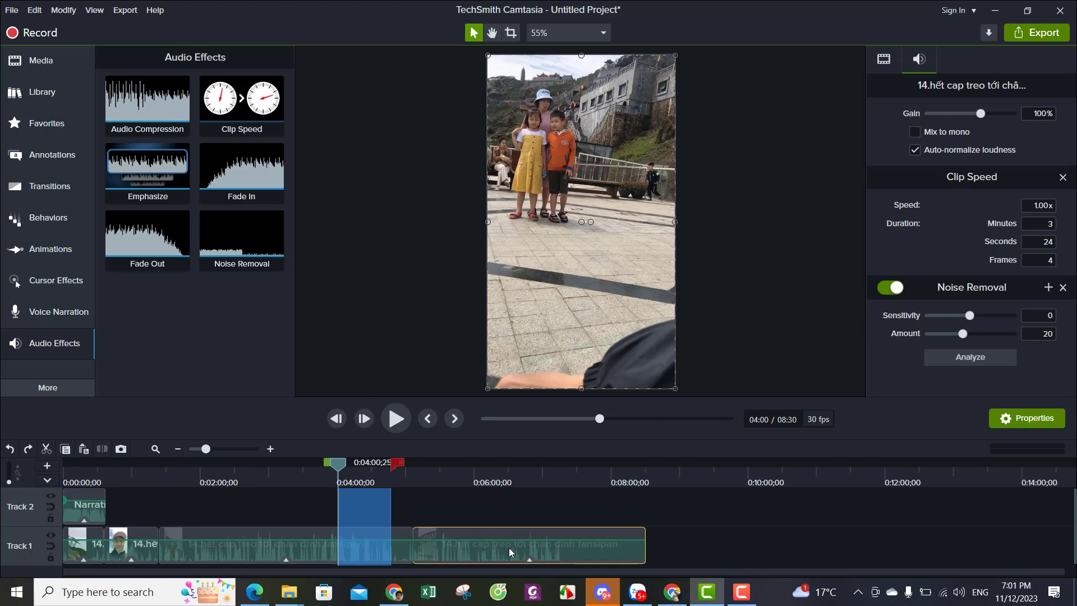
click(257, 550)
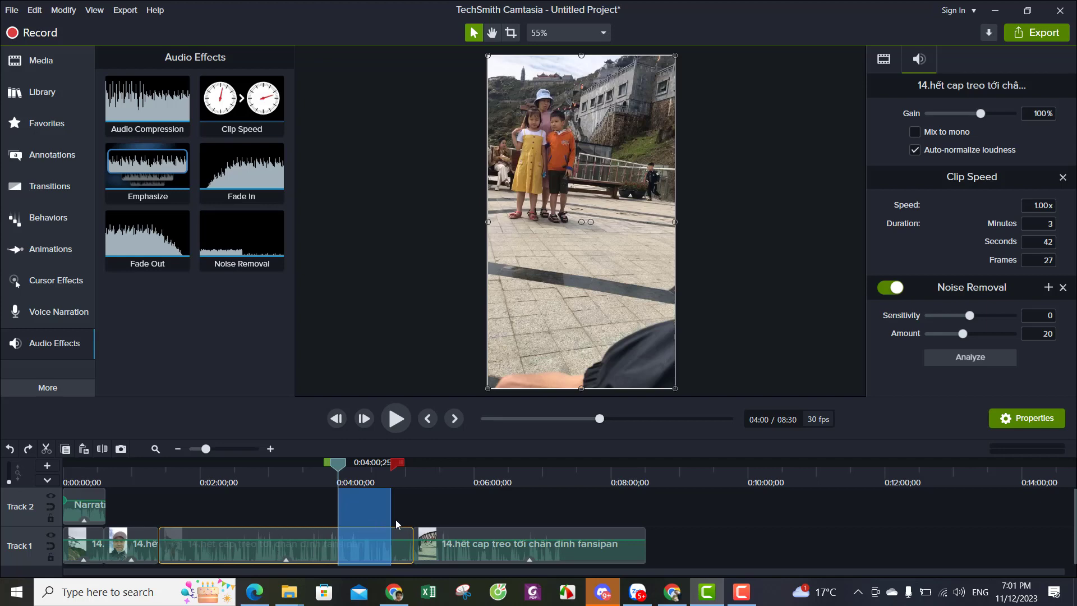
click(1030, 205)
text(2)
key(BackSpace)
key(BackSpace)
click(296, 510)
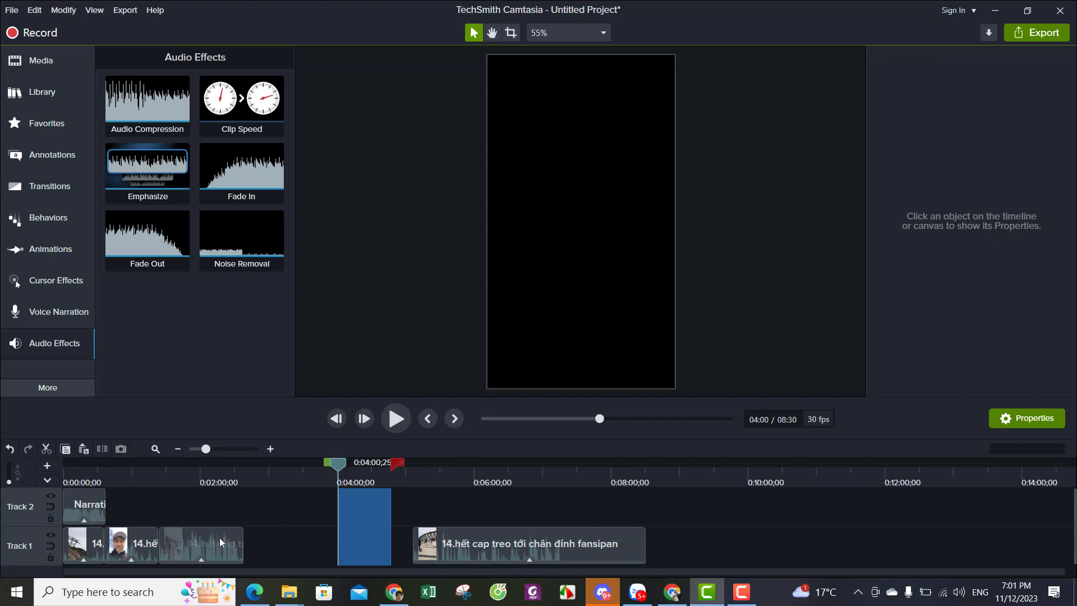
Try to play back the sped-up third clip on Track 1
click(220, 537)
click(187, 475)
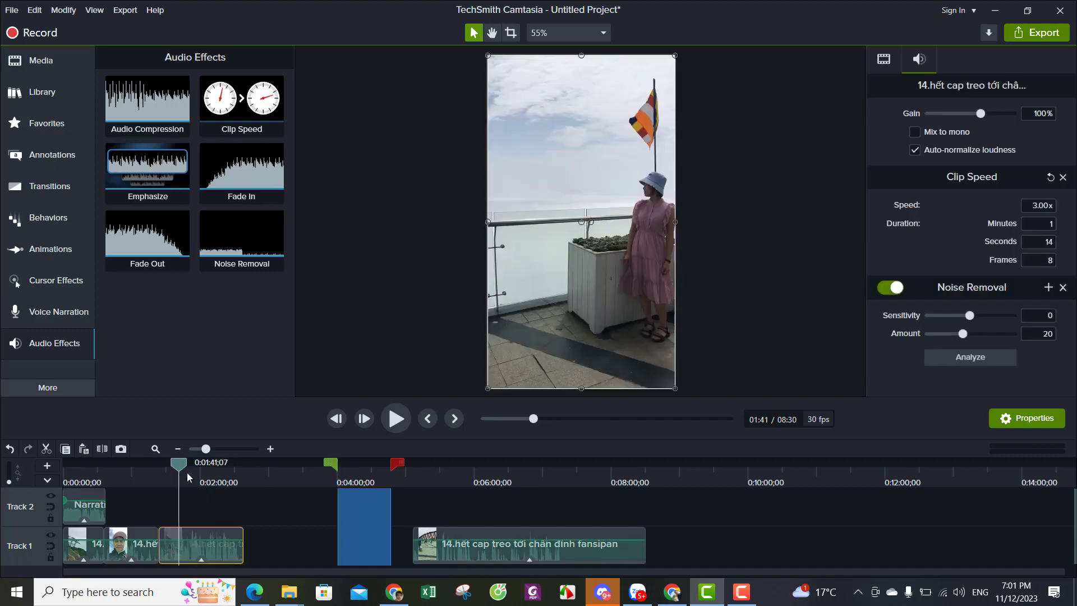
click(394, 421)
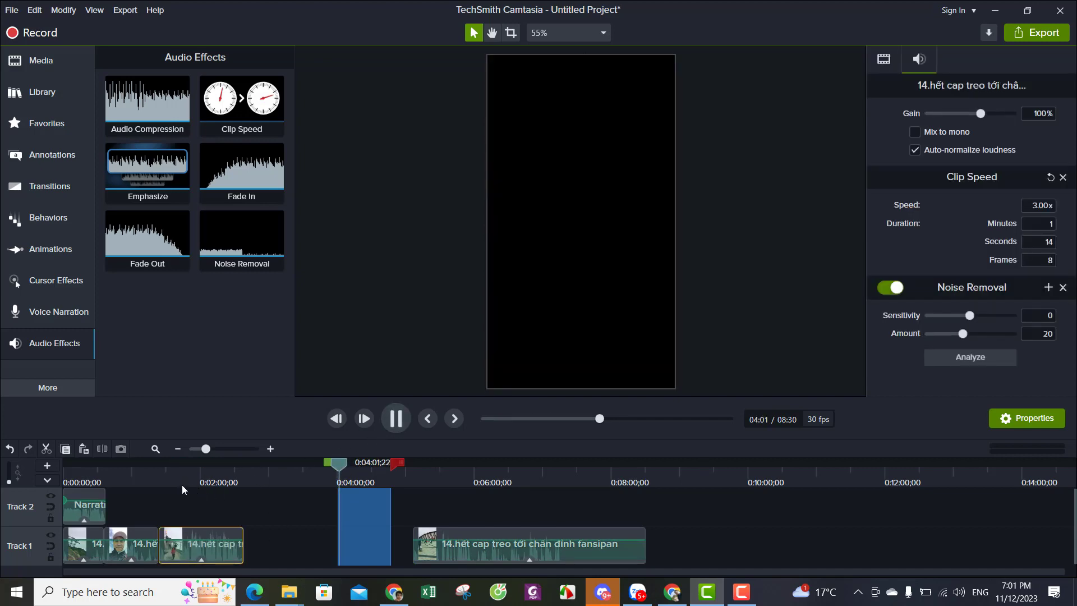
click(198, 484)
key(space)
click(402, 419)
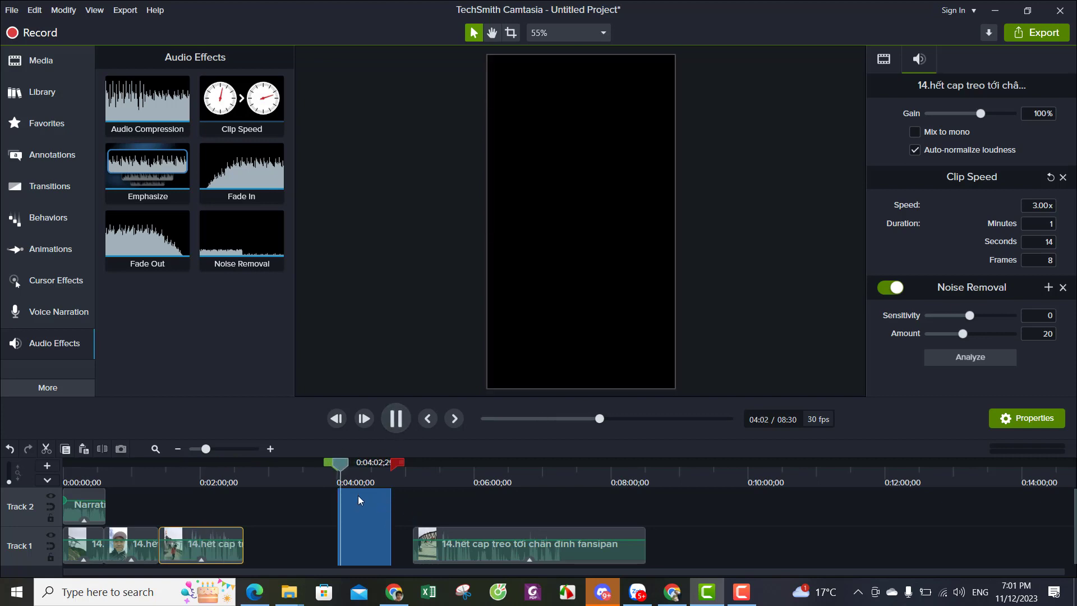
Clear the timeline range selection and play the sped-up clip from 0:01:25;17 until 0:01:37;18
right_click(341, 471)
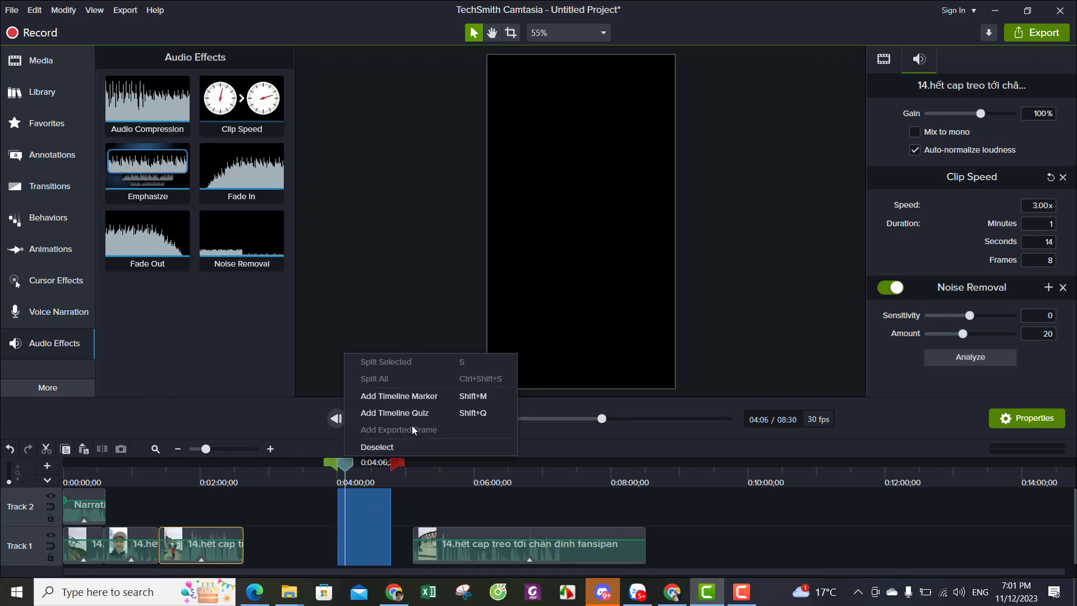
click(397, 446)
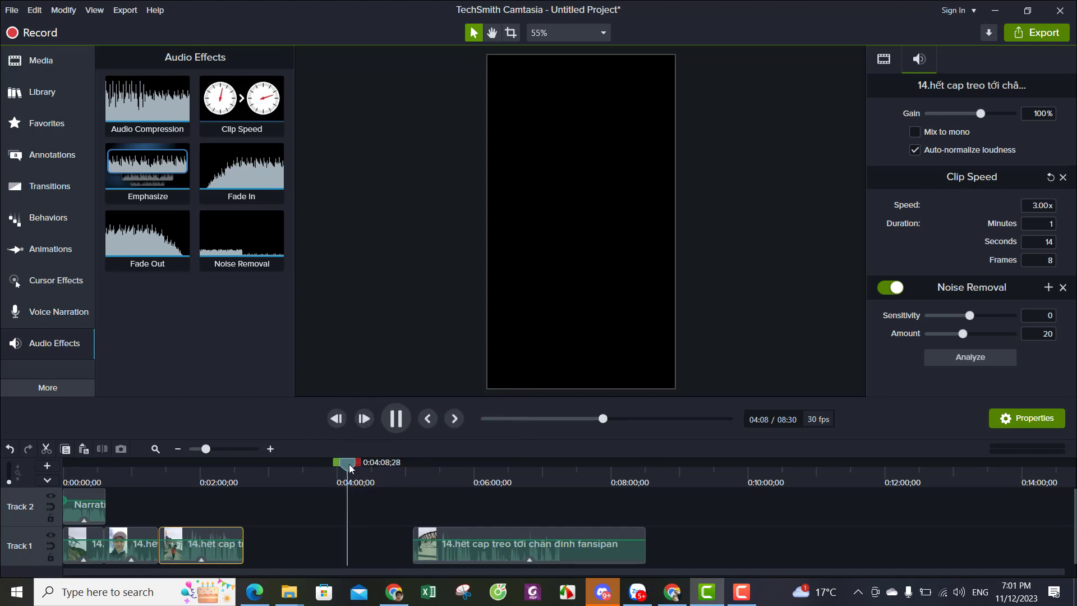
drag(346, 463, 161, 463)
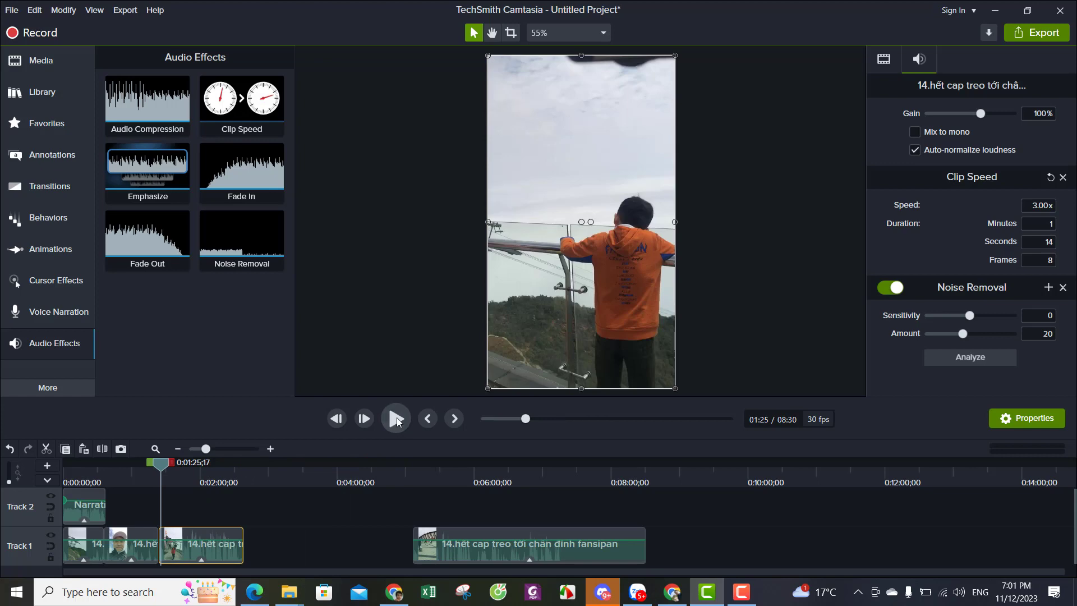
click(396, 417)
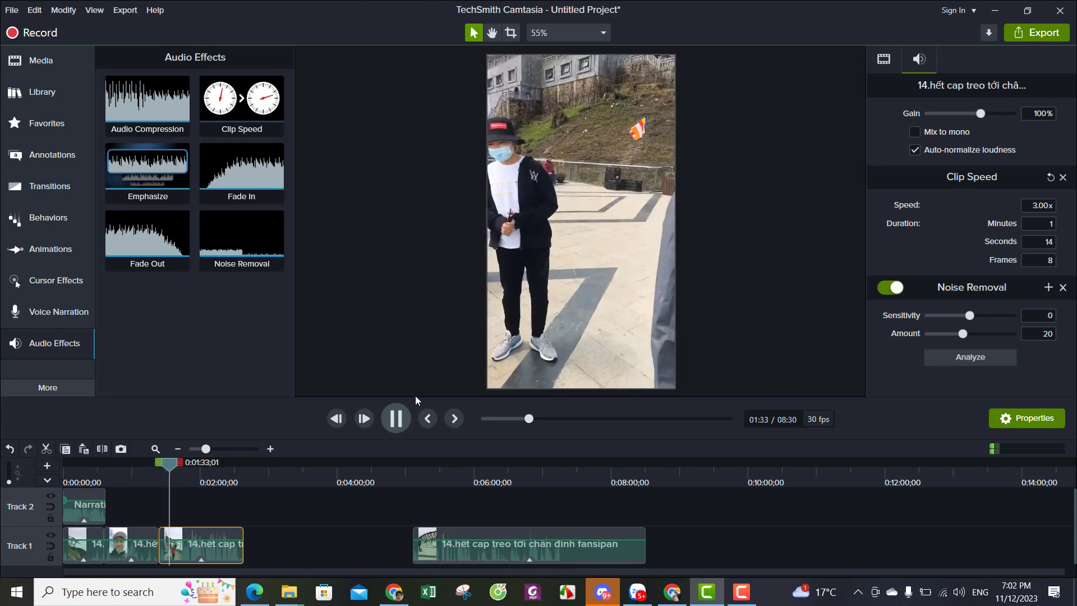
click(399, 423)
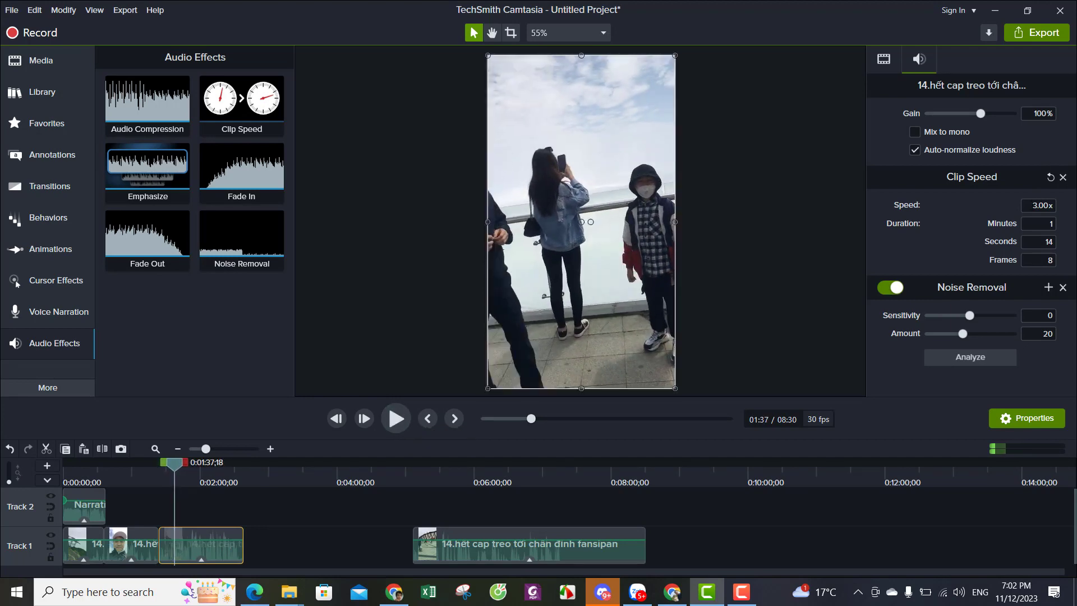
Try to slow the third Track 1 clip down to 0.5x speed
click(1039, 206)
text(0.5x)
key(Return)
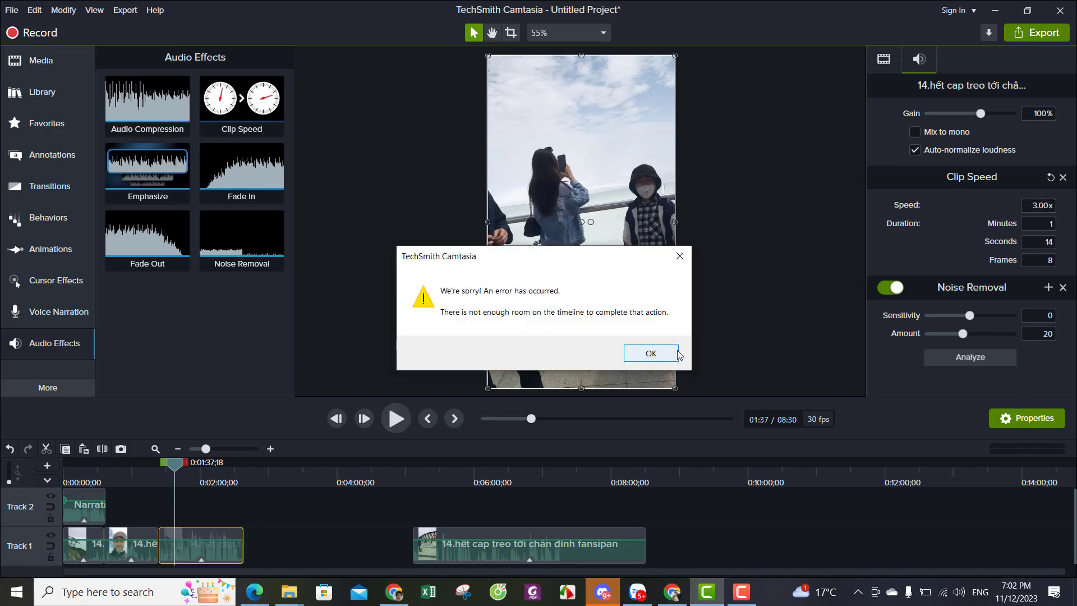
click(677, 347)
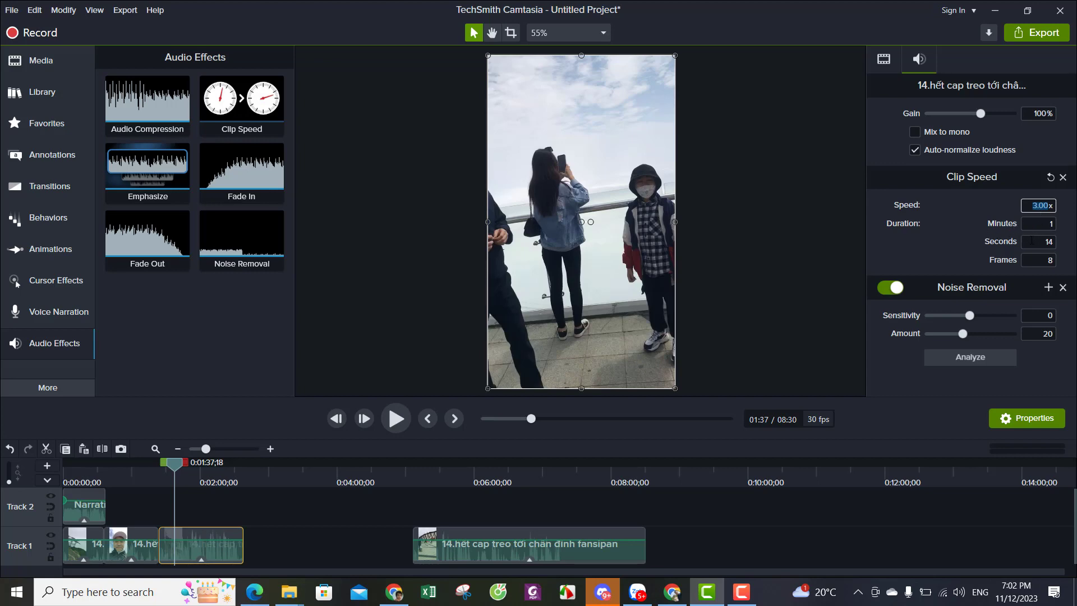
click(1006, 223)
click(1042, 206)
text(0.5x)
key(Return)
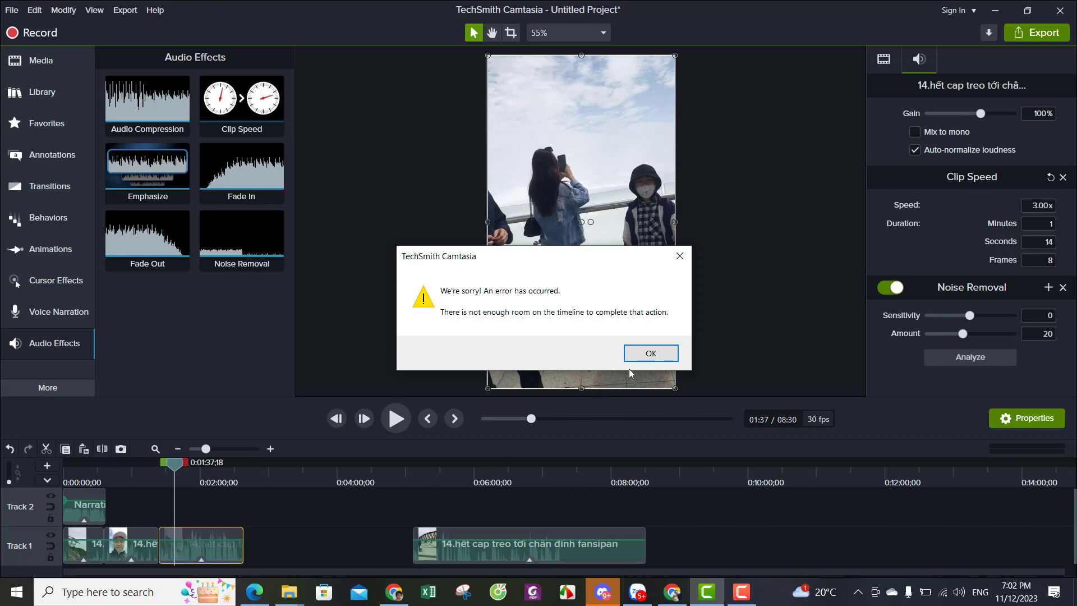
click(645, 354)
Set the last Track 1 clip's speed to 0.5x and play it from 0:06:37;27
click(498, 532)
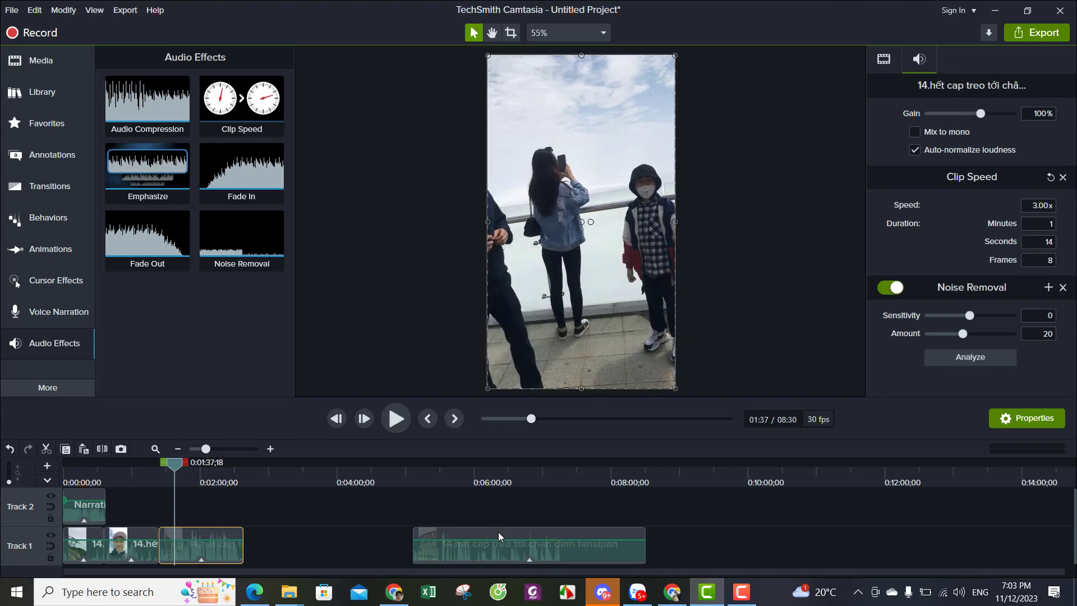
click(1034, 206)
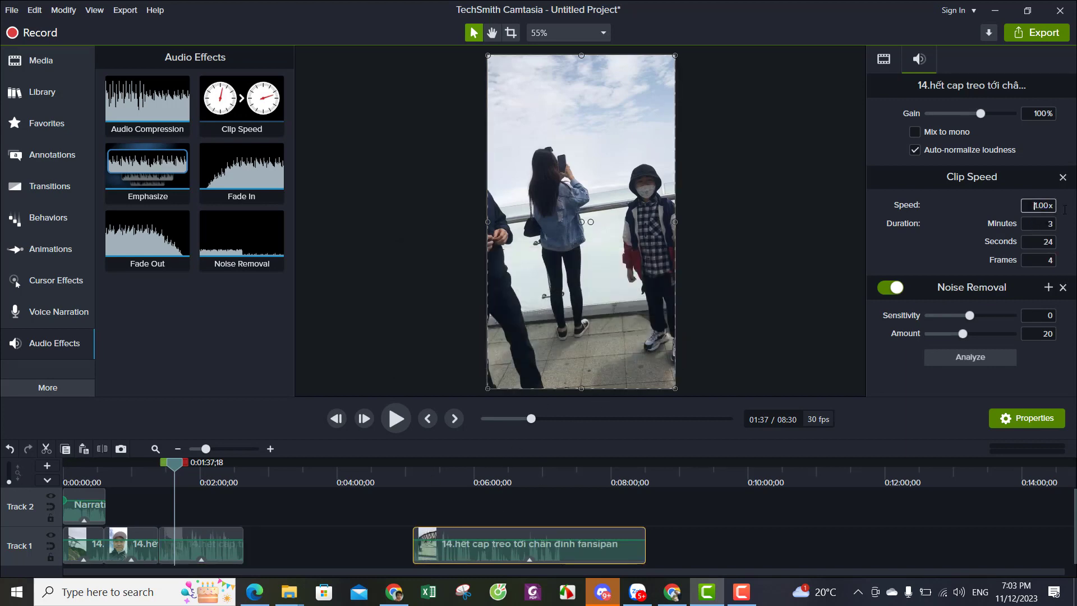
text(0.5x)
key(Return)
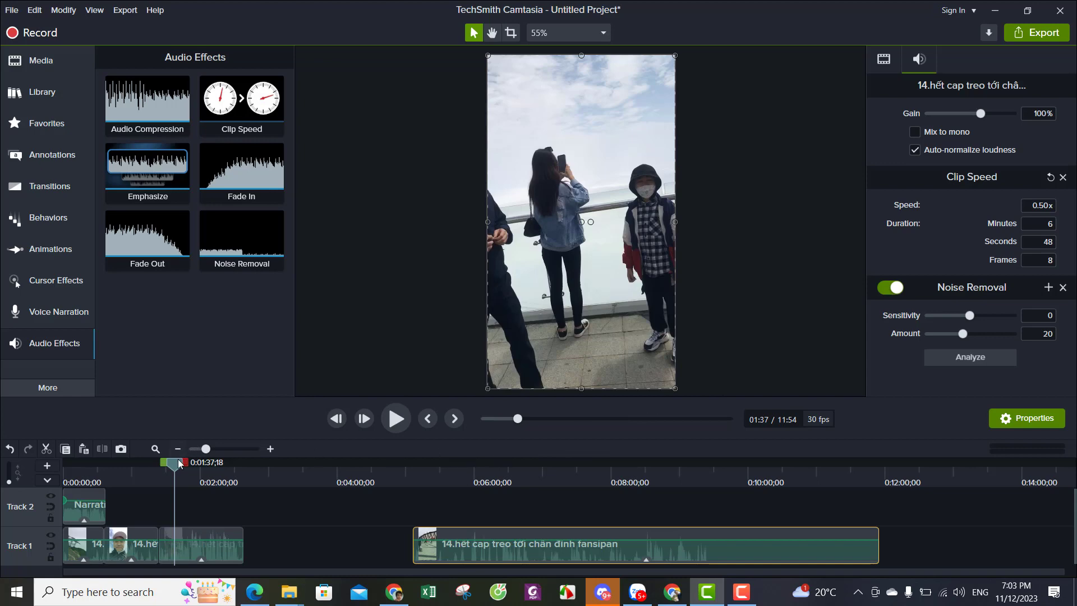
drag(176, 463, 517, 462)
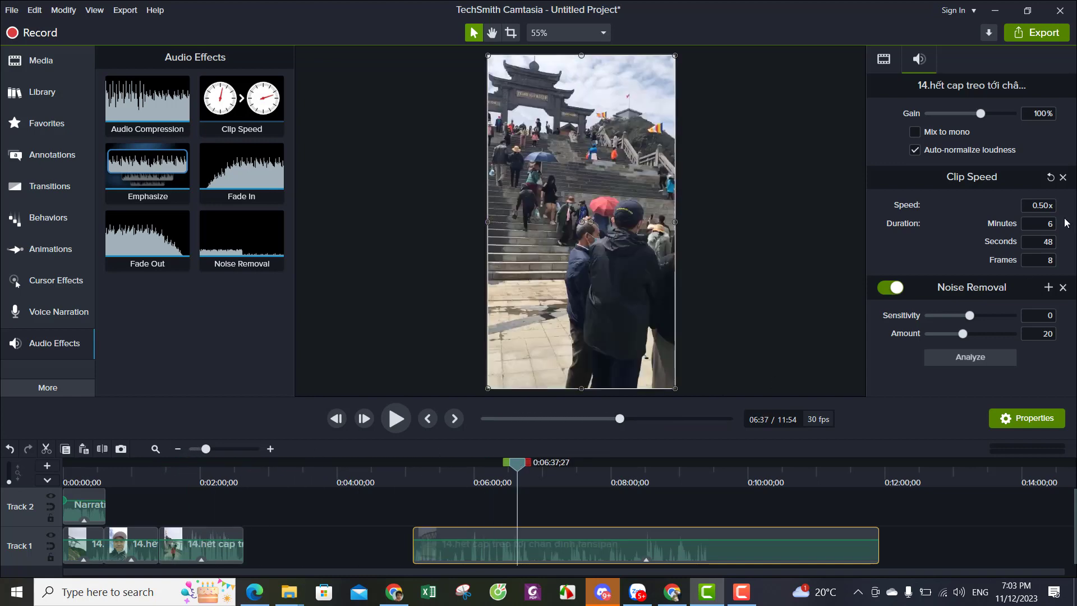
click(401, 426)
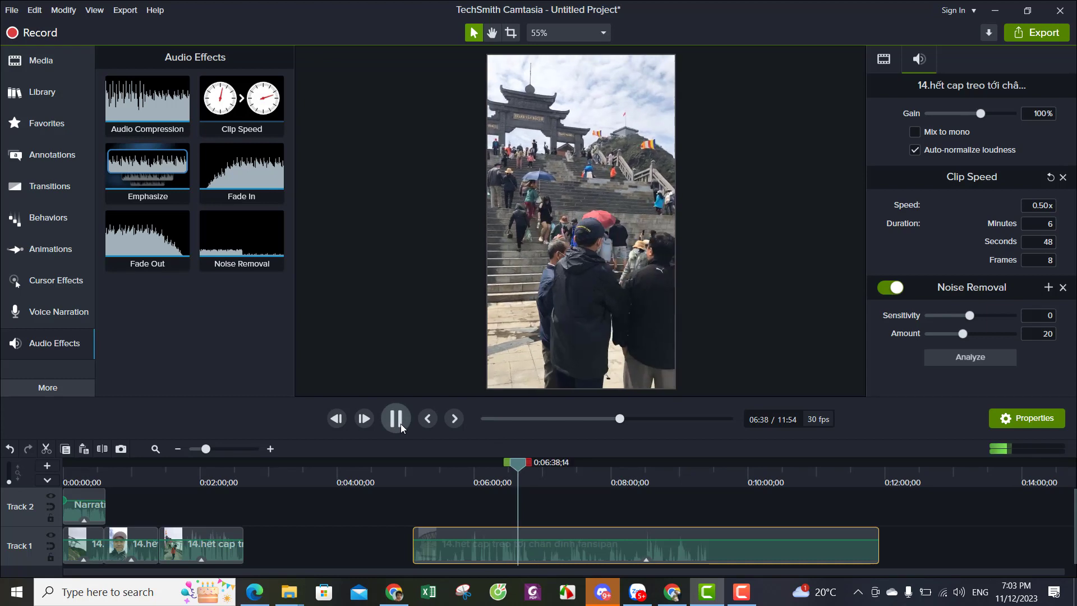
Set the last Track 1 clip's speed to 0.2x and play it back
click(1040, 205)
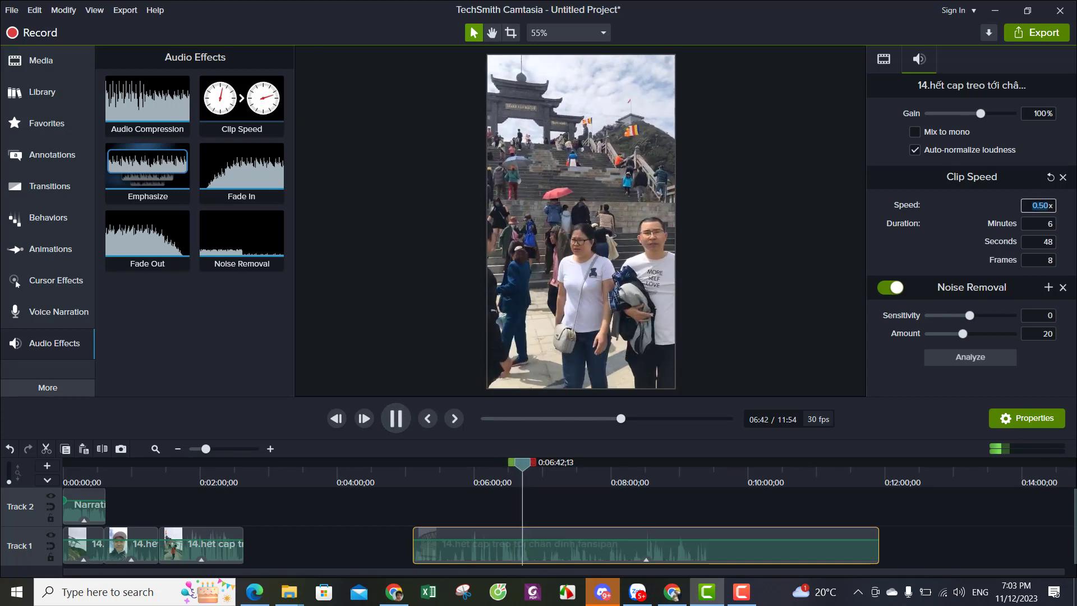
key(BackSpace)
key(BackSpace)
text(2)
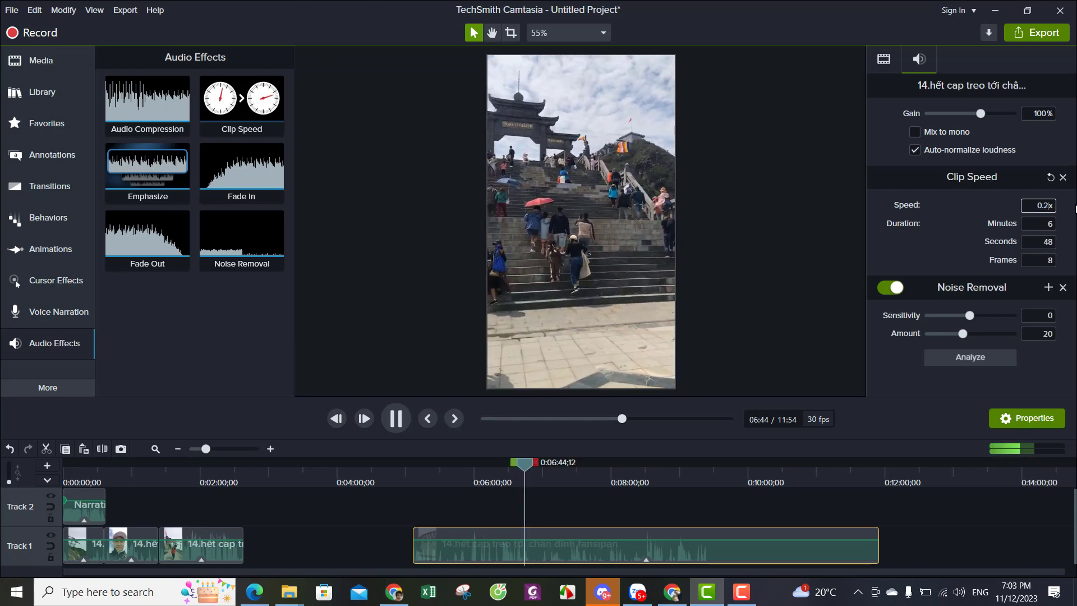
click(808, 496)
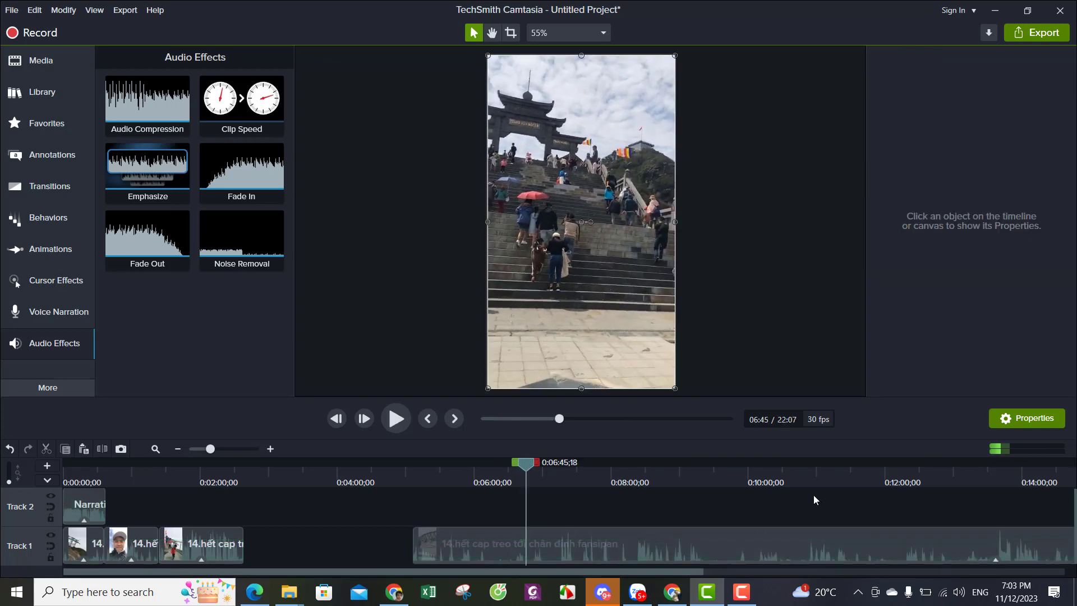
click(391, 423)
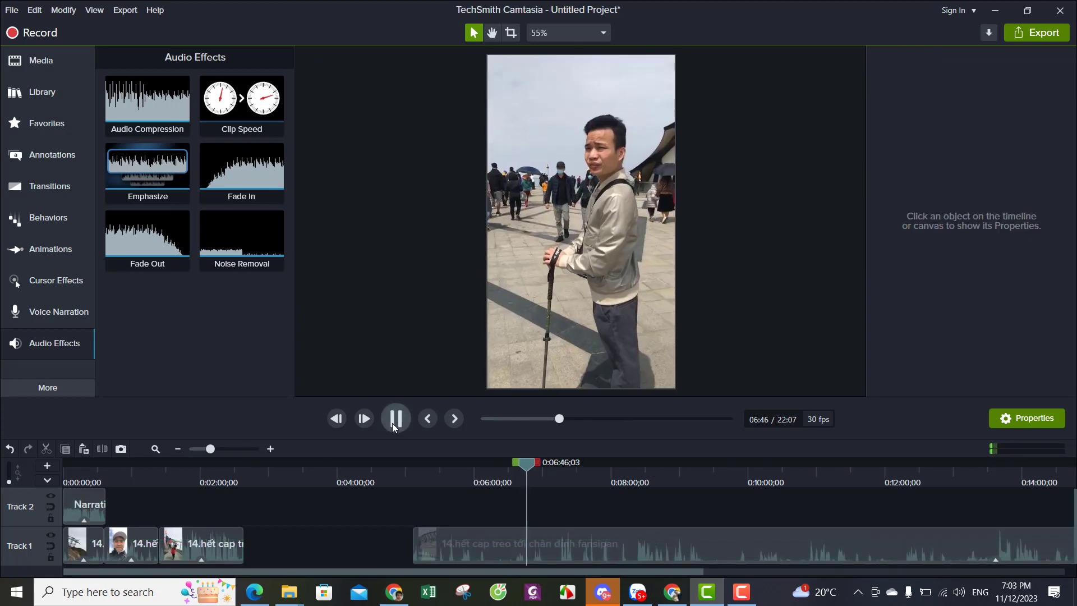